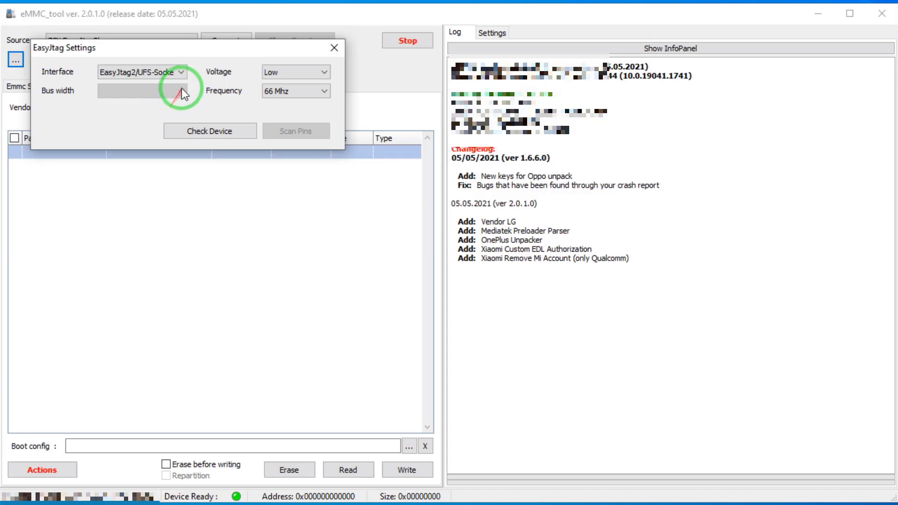
Step: Check the UFS device with the current interface settings to connect it and set the vendor to Samsung
left_click(217, 132)
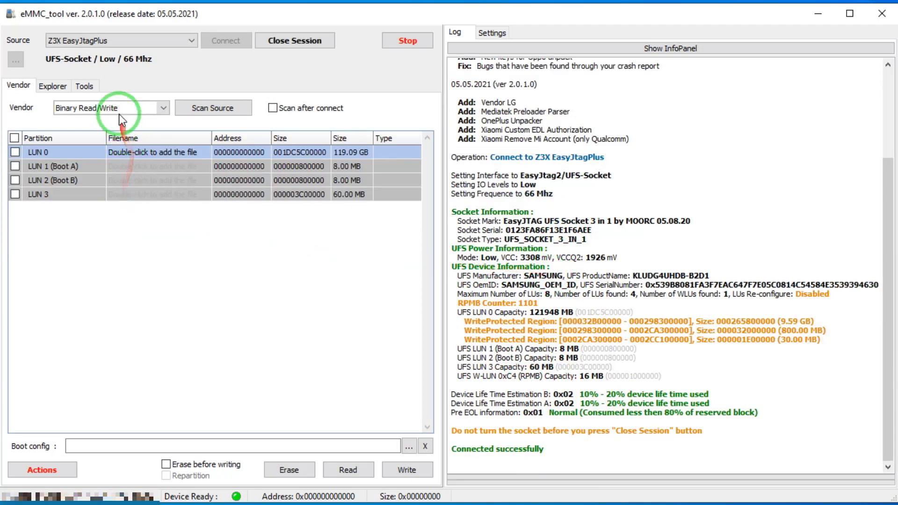
left_click(97, 108)
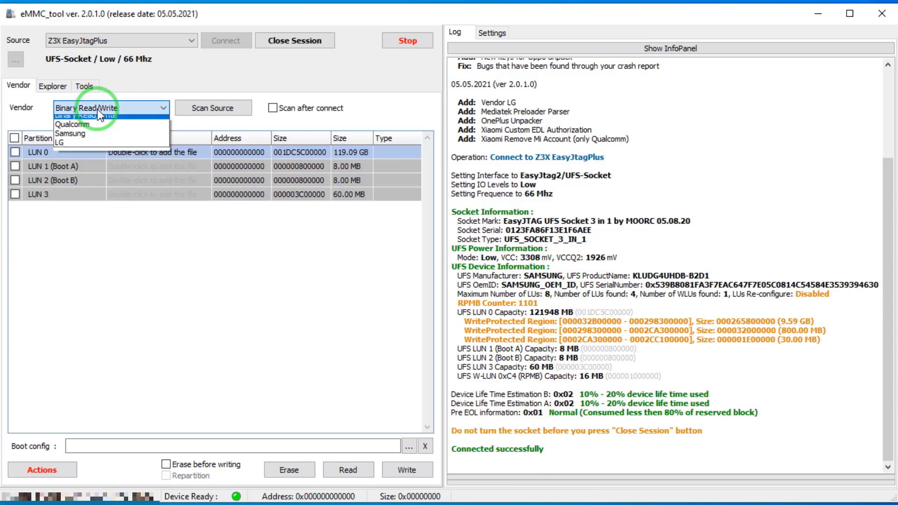
left_click(86, 139)
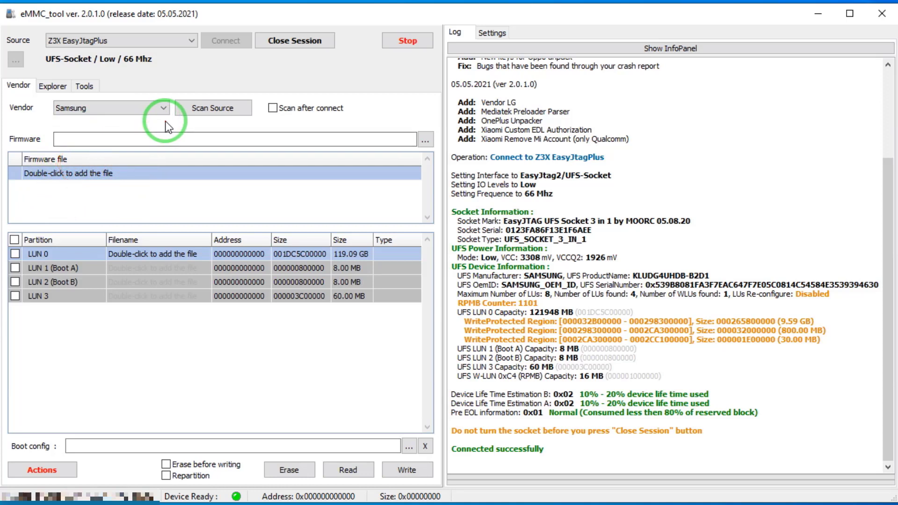
Step: Scan the connected source for its partitions, leaving automatic scanning after connection turned off
left_click(275, 110)
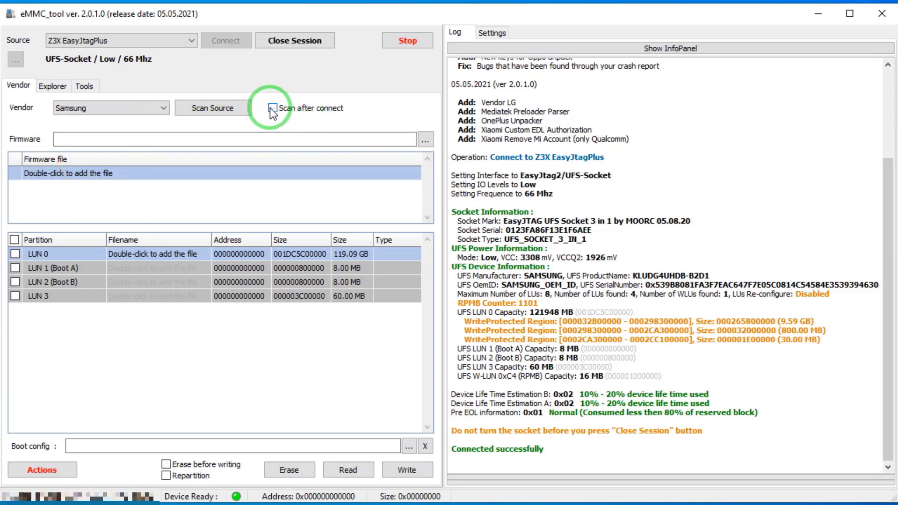
left_click(272, 108)
left_click(201, 113)
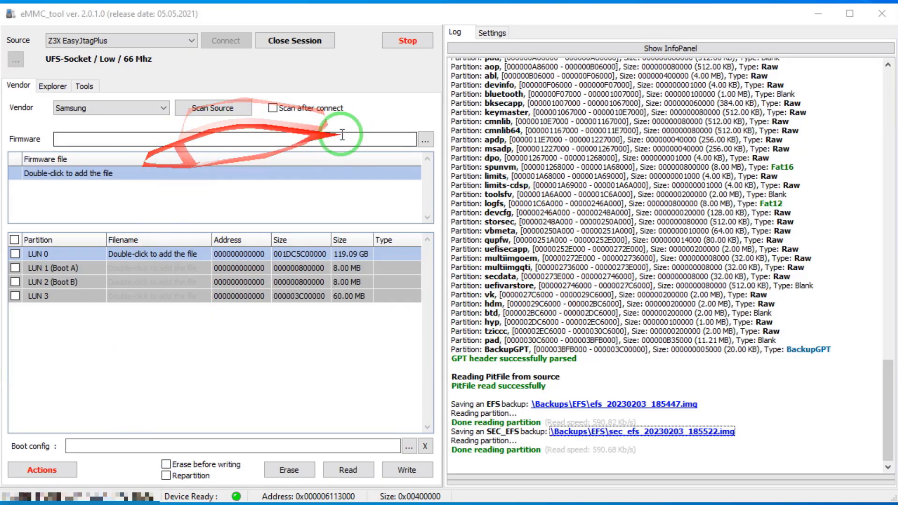
Step: Load R8Q_EUR_OPEN.pit from the desktop folder COMBINATION_FAC_FAQ0_G780GXXU3AUH2 as firmware and add that folder's combination archive as the firmware file
left_click(425, 139)
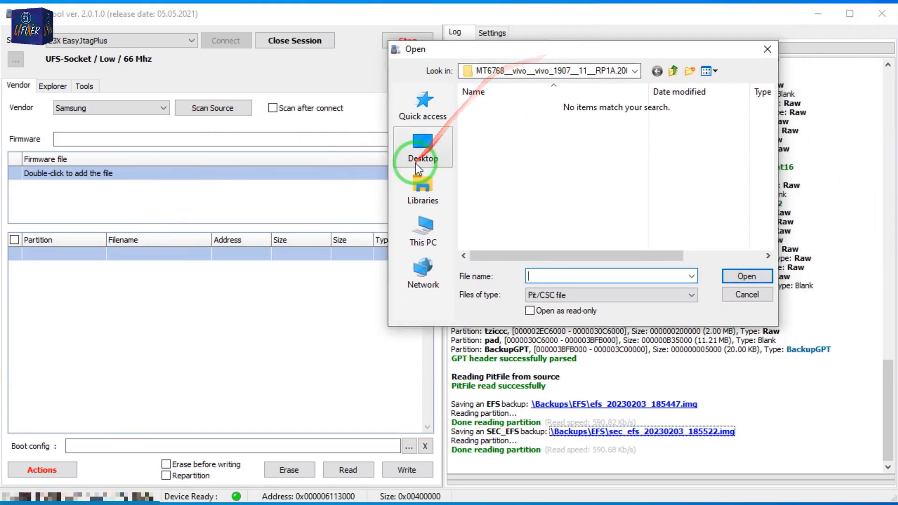
left_click(416, 164)
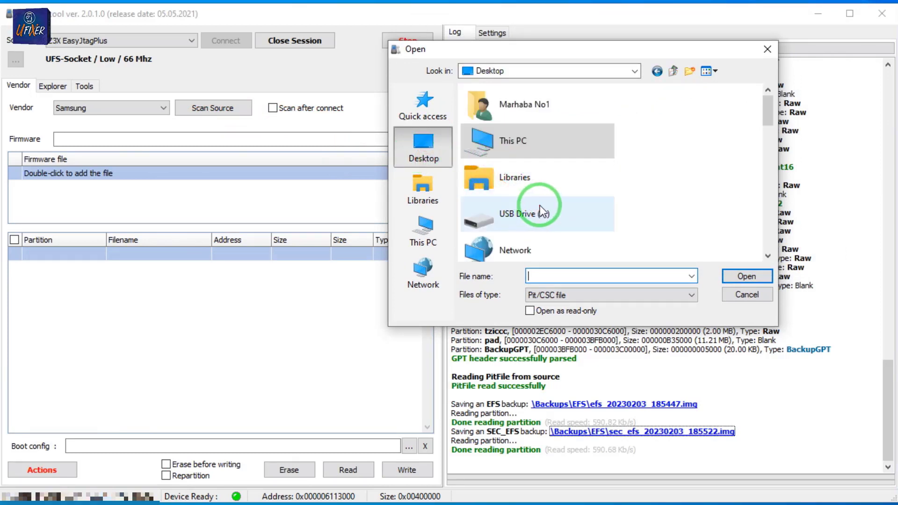
type("c")
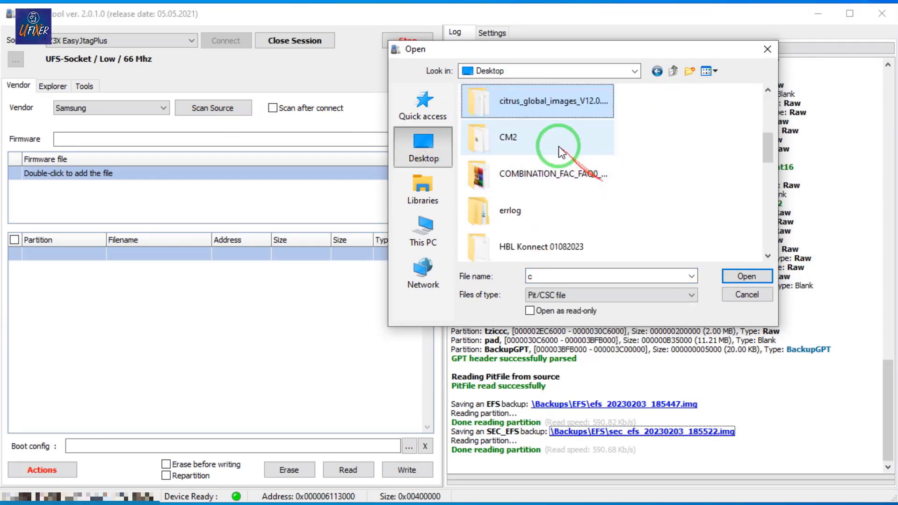
double_click(515, 174)
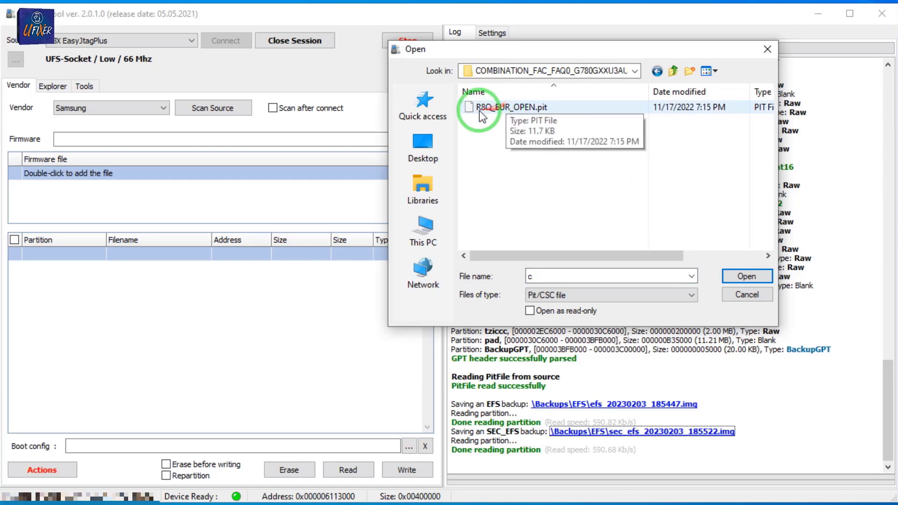
double_click(480, 108)
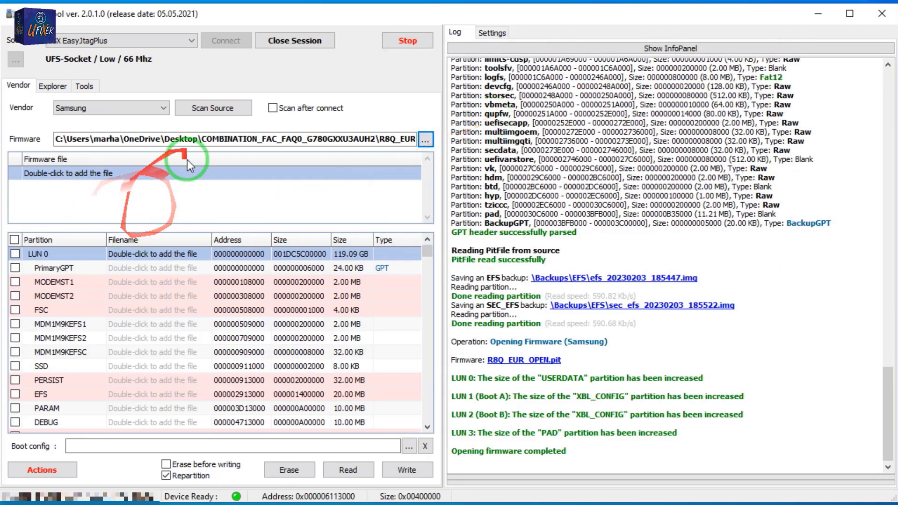
double_click(63, 172)
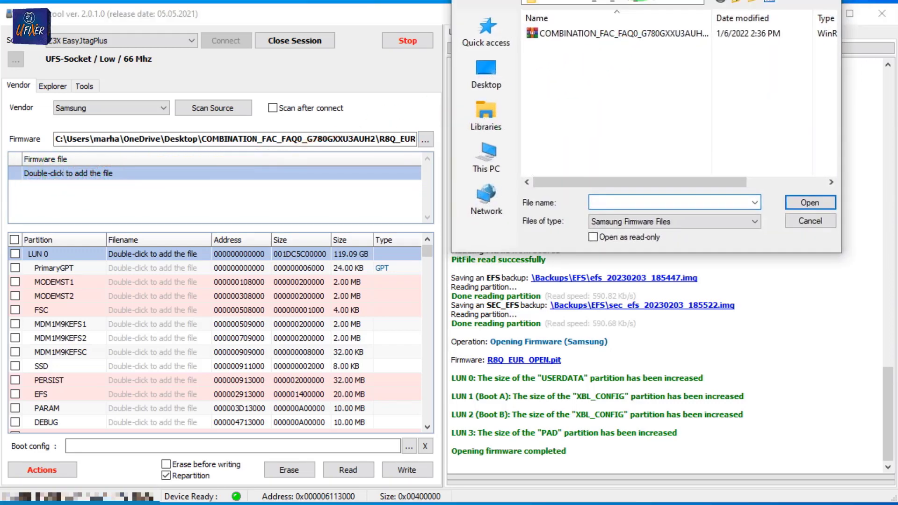
double_click(545, 66)
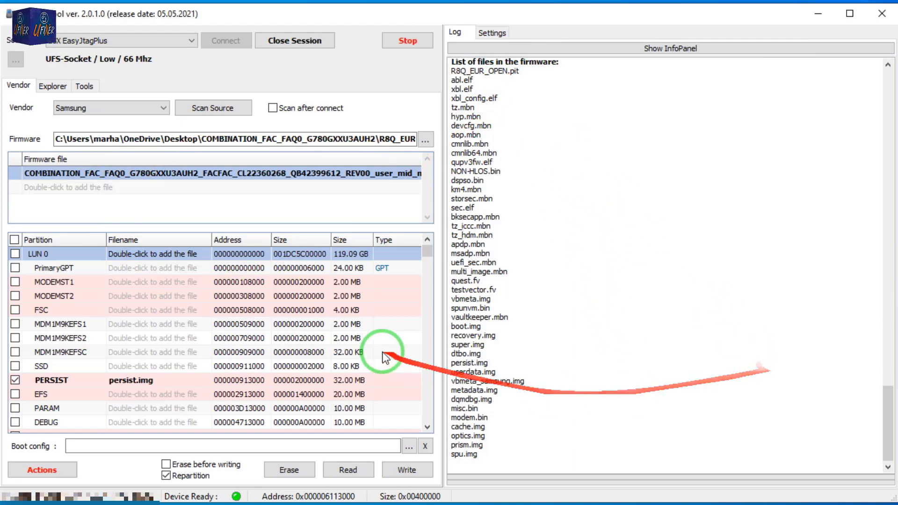
Step: Exclude the USERDATA, CACHE and SUPER partitions of LUN 0 from the write selection
scroll(355, 327, "down", 1)
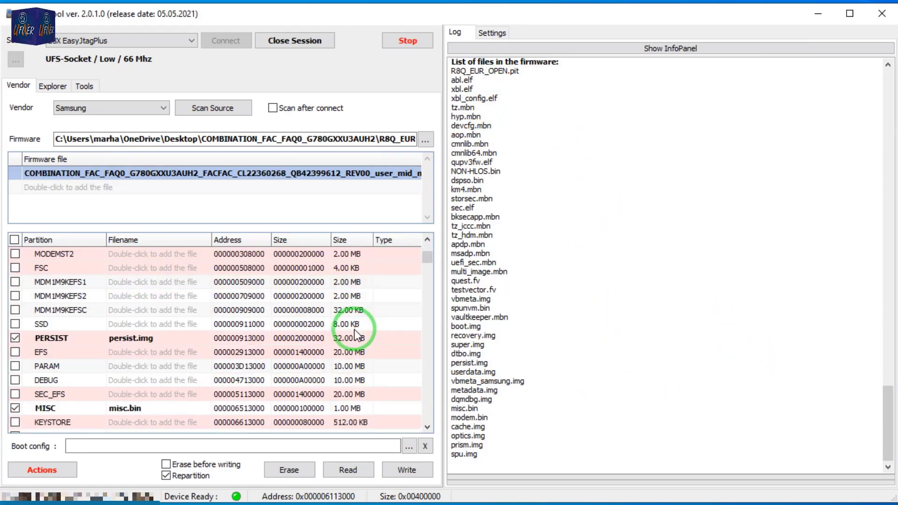
scroll(89, 341, "down", 12)
scroll(89, 341, "up", 4)
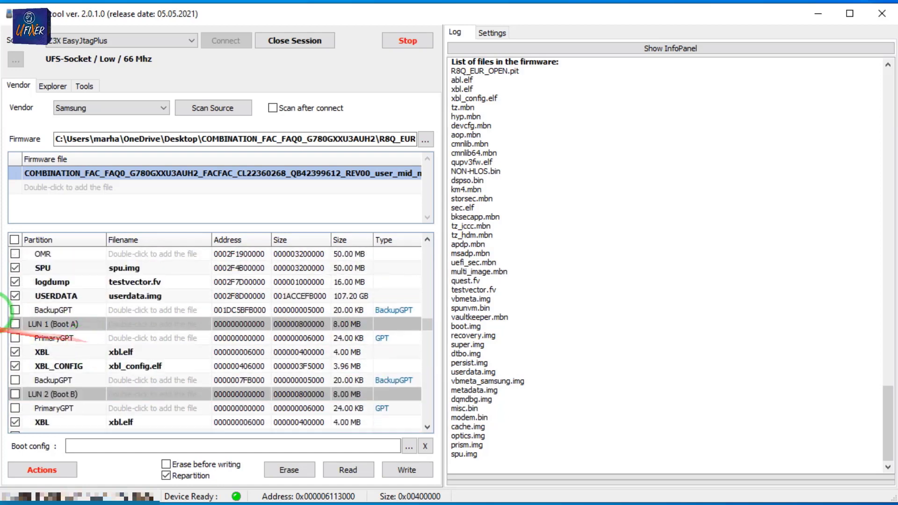
left_click(15, 297)
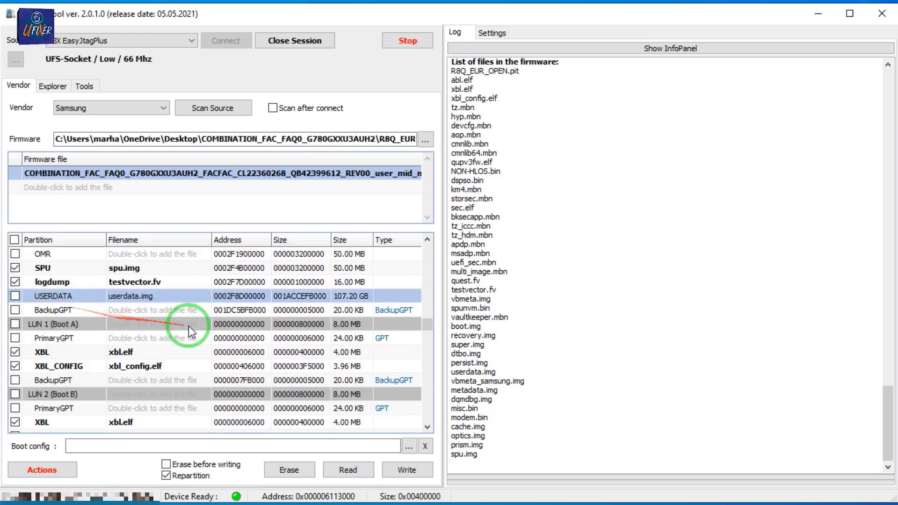
scroll(299, 381, "up", 1)
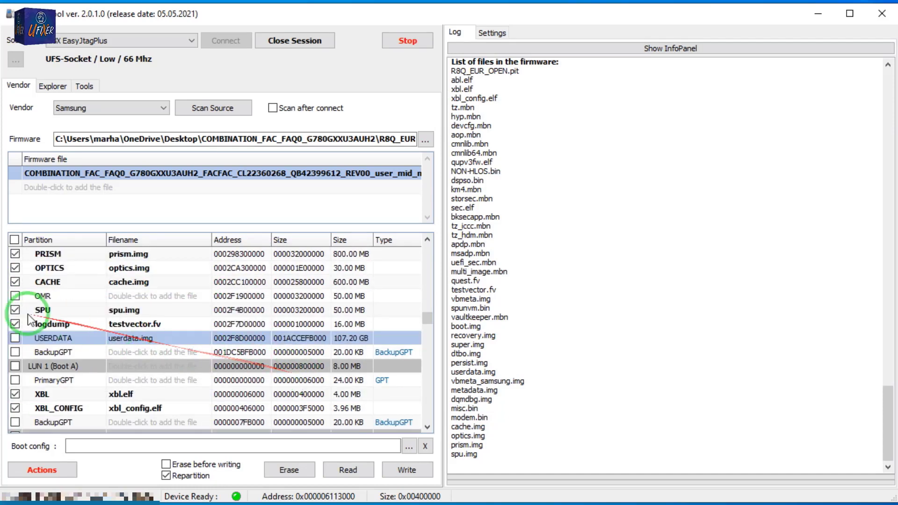
left_click(15, 282)
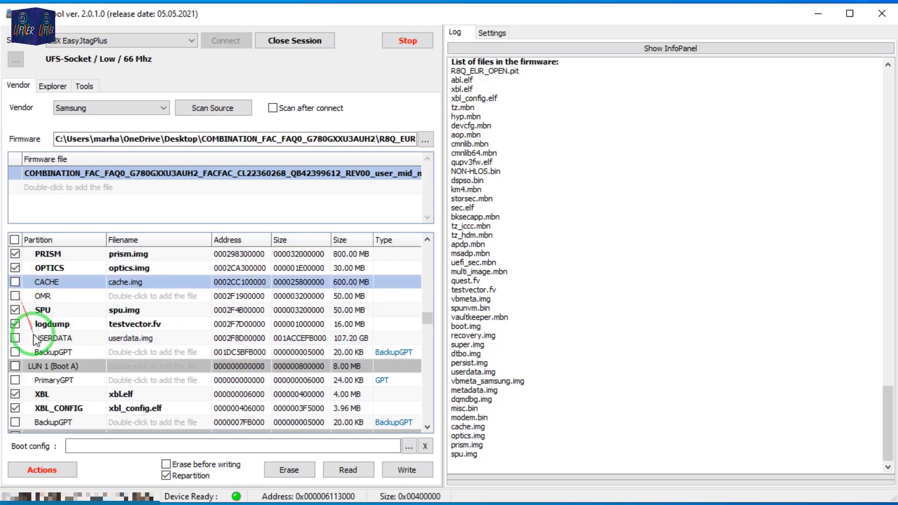
scroll(208, 334, "up", 1)
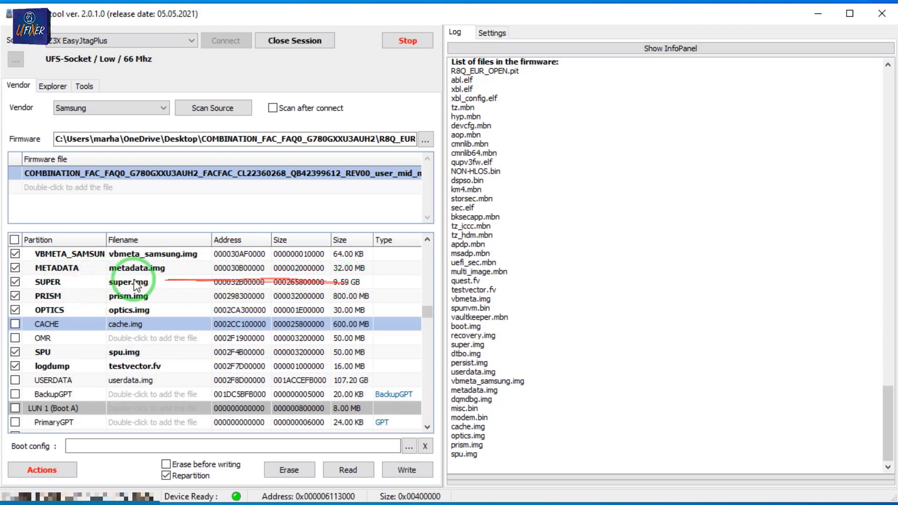
left_click(15, 283)
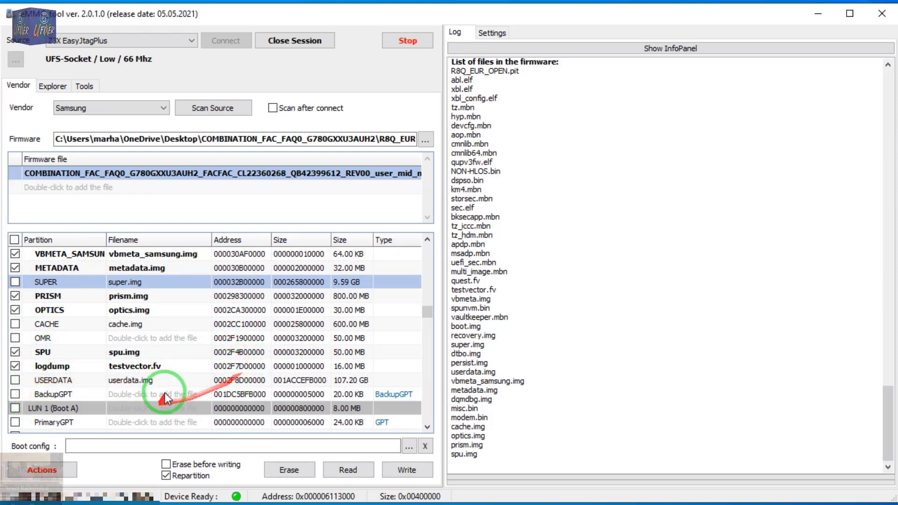
Step: Turn off repartitioning and try to write the selected firmware partitions to the device
left_click(198, 477)
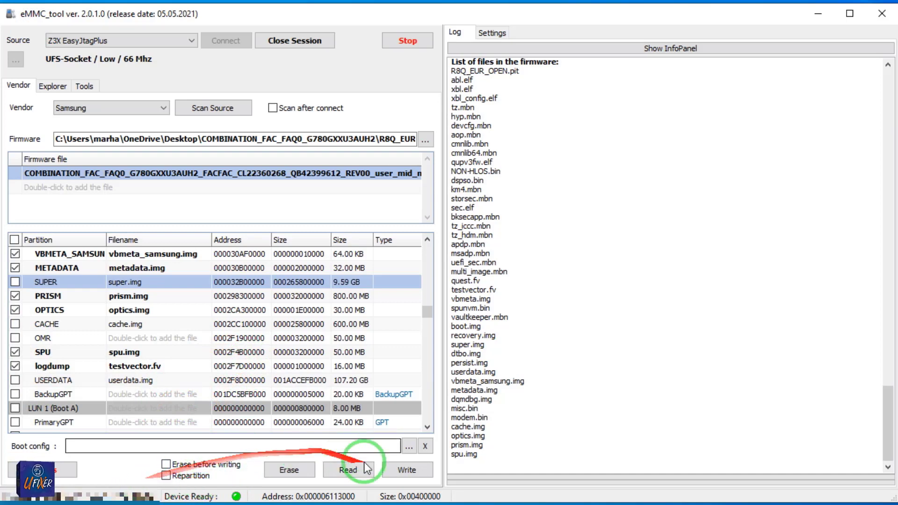
left_click(402, 471)
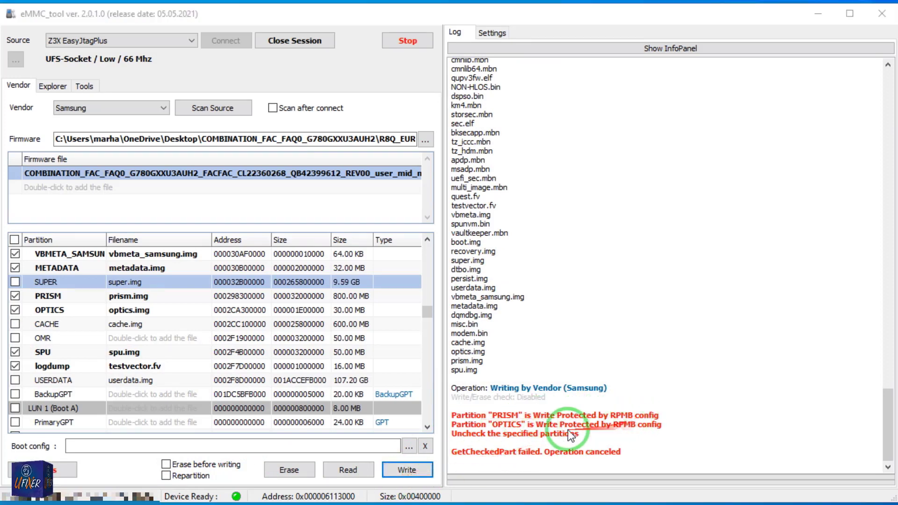
Step: Exclude the write-protected PRISM and OPTICS partitions and write the remaining selected partitions to the device
left_click_drag(567, 430, 47, 321)
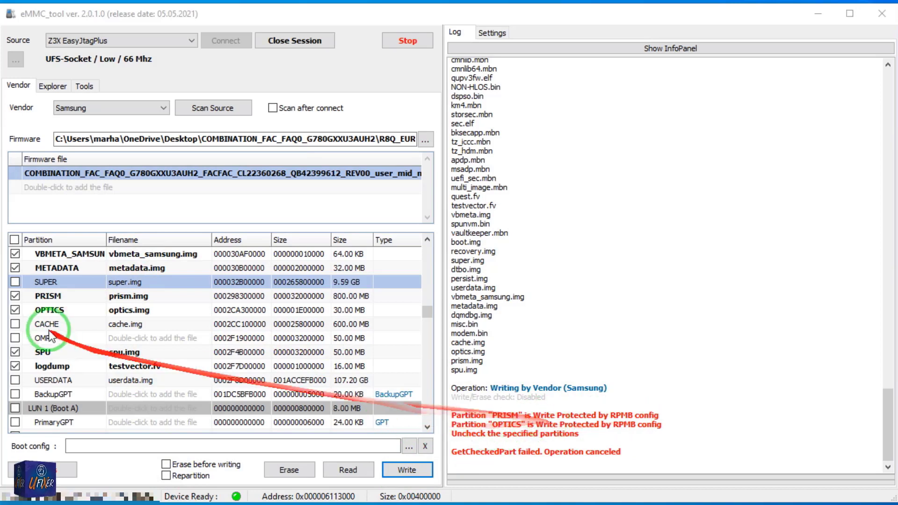
left_click(14, 297)
left_click(15, 310)
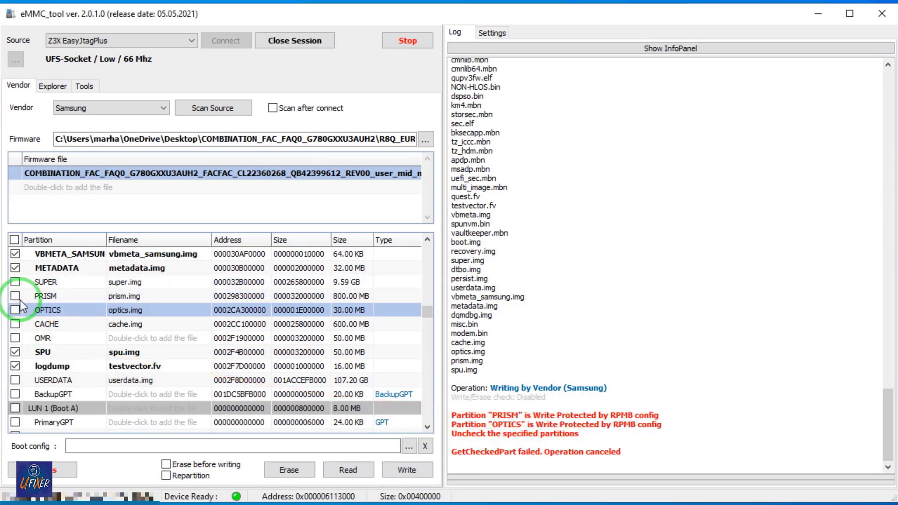
mouse_move(18, 323)
left_mouse_down()
mouse_move(346, 484)
mouse_move(399, 481)
mouse_move(406, 470)
left_mouse_up()
left_click(404, 467)
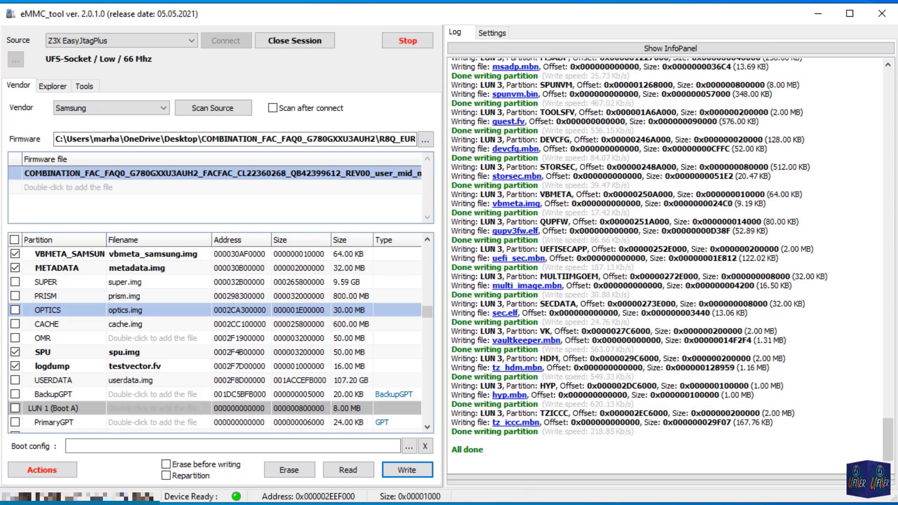
Step: Highlight the end of the write log, close the device session and exit the program
left_click_drag(638, 449, 559, 96)
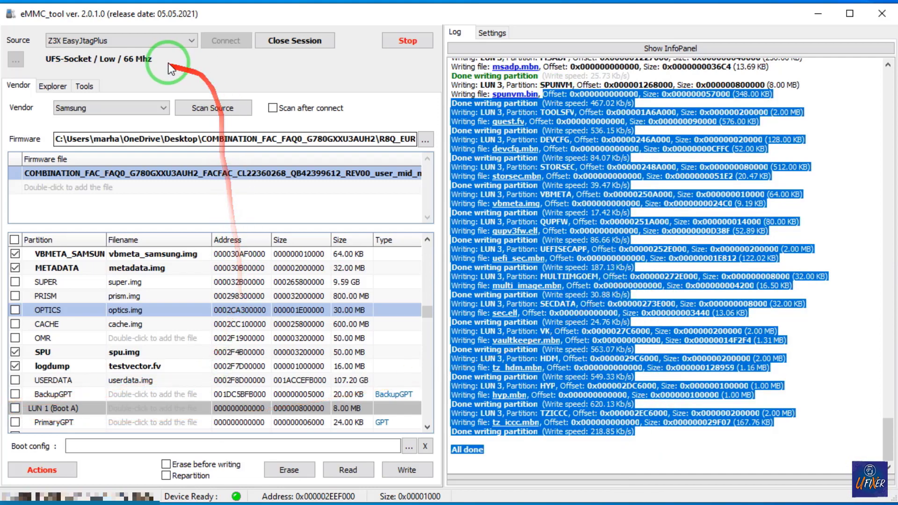
left_click(302, 40)
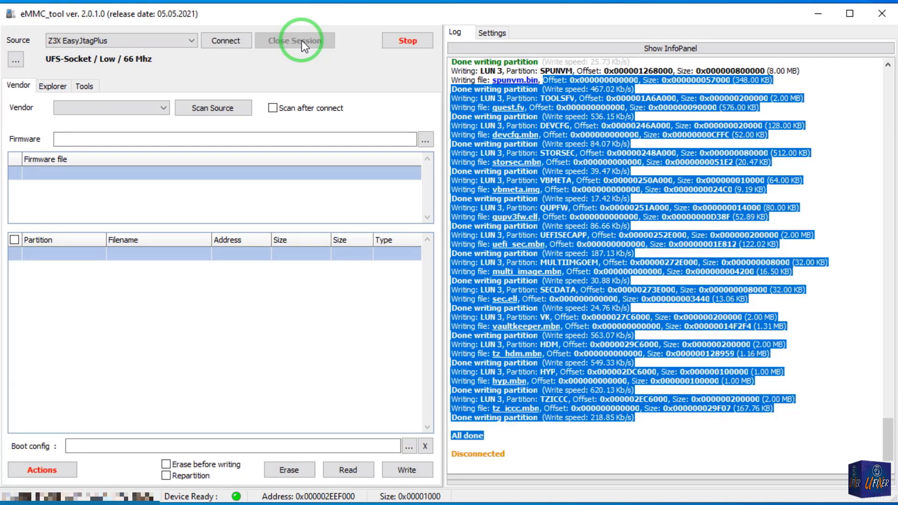
left_click(881, 21)
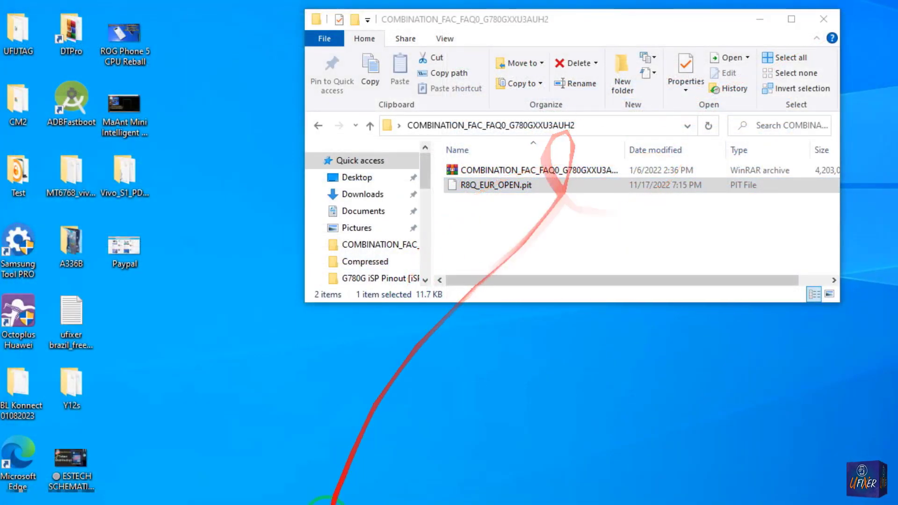